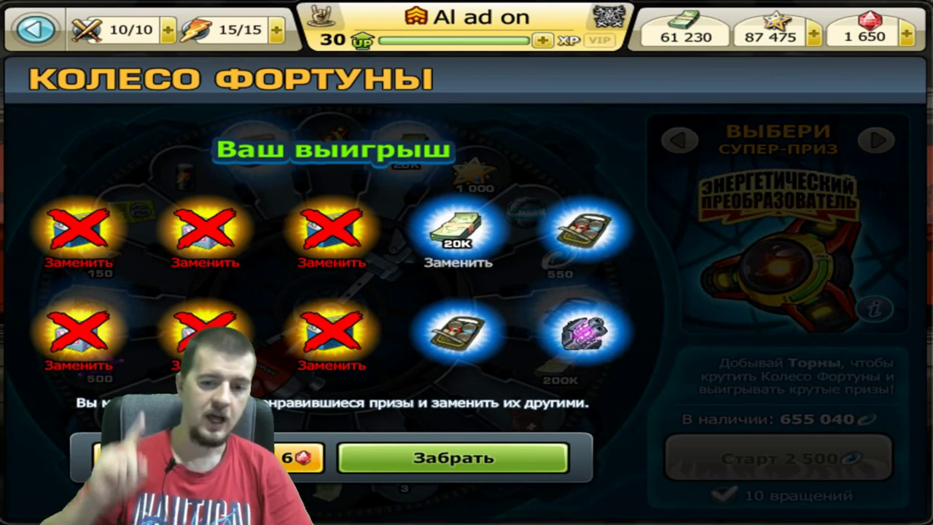
Replace the crossed-out prizes of the current Wheel of Fortune round and collect the winnings
{"action": "left_click", "coordinate": [299, 458]}
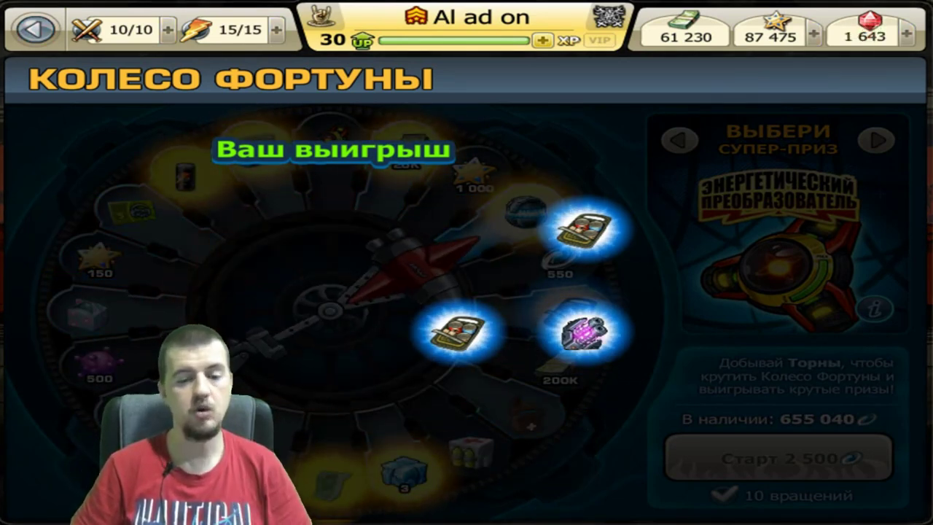
{"action": "left_click", "coordinate": [361, 448]}
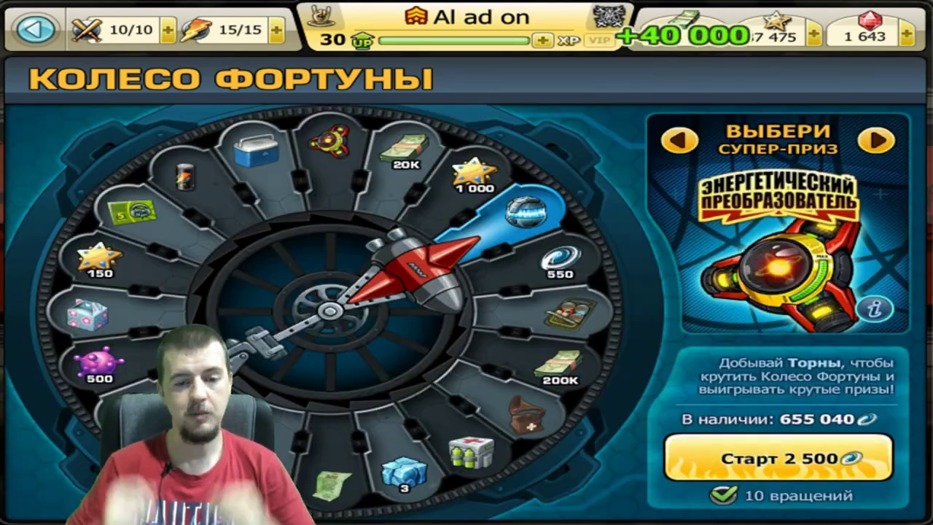
Run ten wheel spins for 2 500 torns and collect the winnings with the gift box and cooler prizes replaced
{"action": "left_click", "coordinate": [778, 457]}
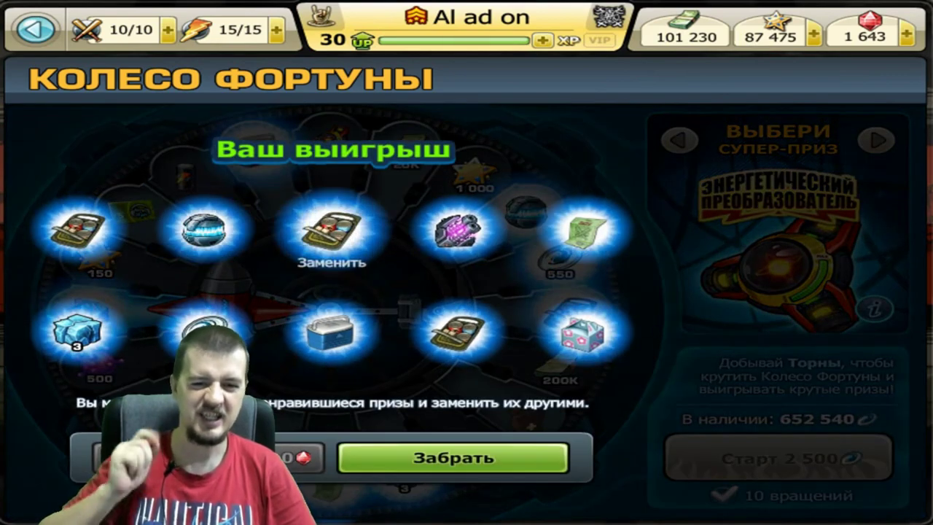
{"action": "left_click", "coordinate": [583, 332]}
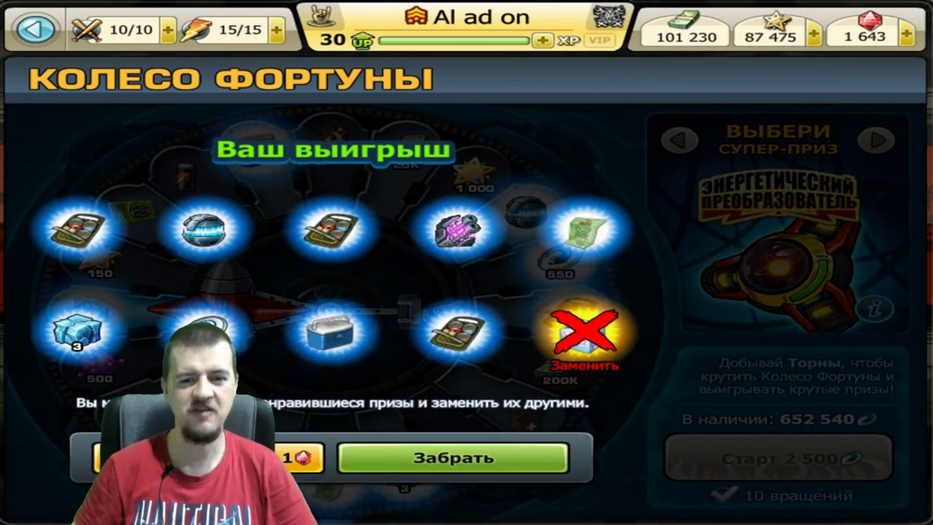
{"action": "left_click", "coordinate": [331, 331]}
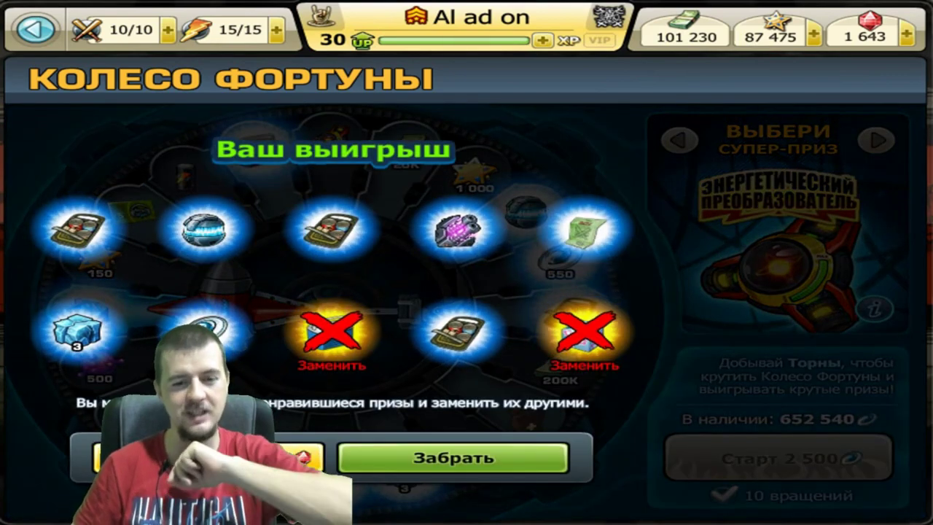
{"action": "left_click", "coordinate": [208, 457]}
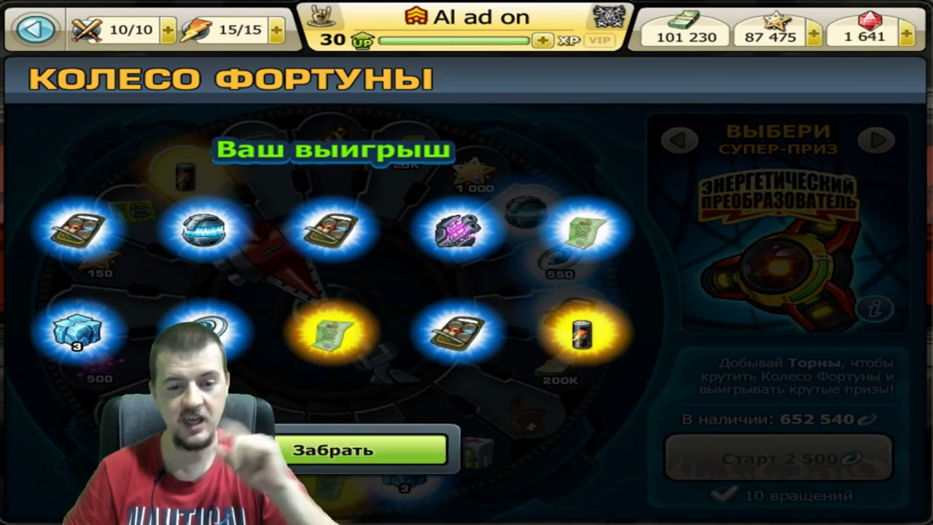
{"action": "left_click", "coordinate": [397, 449]}
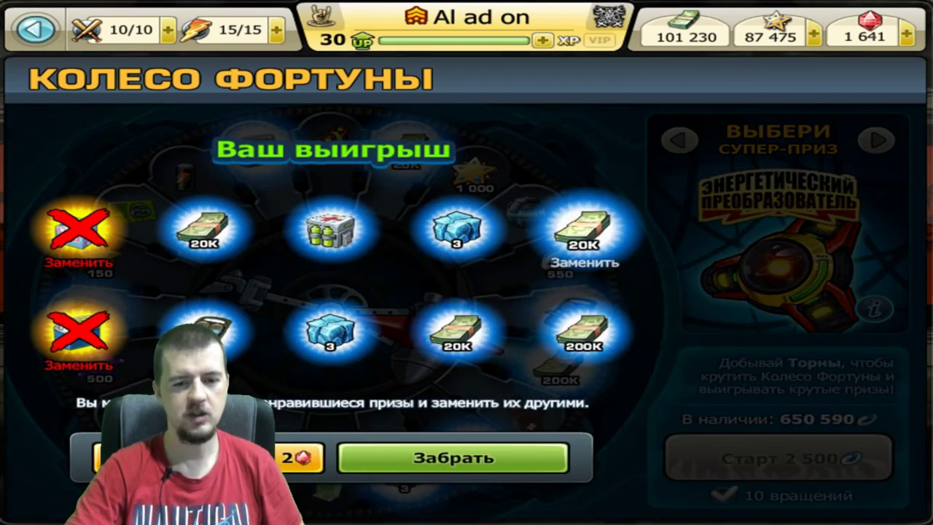
Add the three 20K cash prizes to the crossed-out ones and replace all marked prizes
{"action": "left_click", "coordinate": [458, 332]}
{"action": "left_click", "coordinate": [583, 230]}
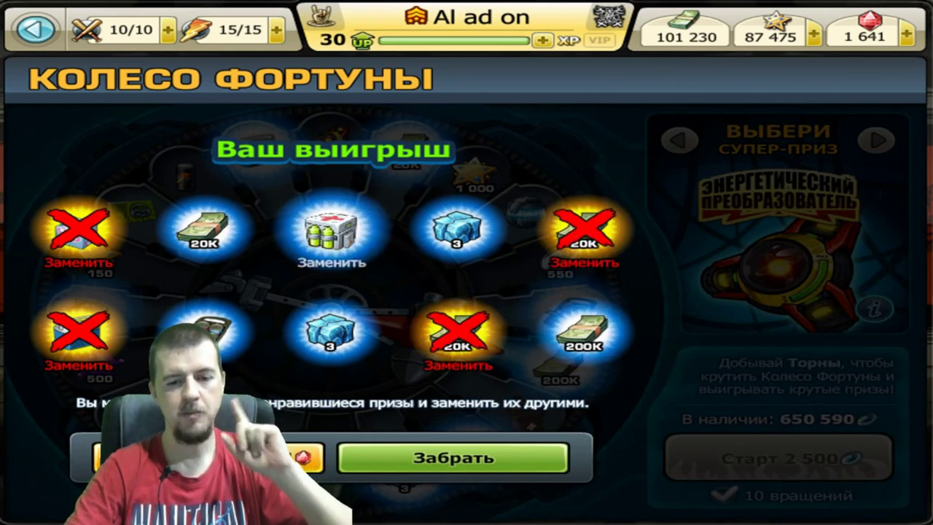
{"action": "left_click", "coordinate": [204, 229]}
{"action": "left_click", "coordinate": [291, 457]}
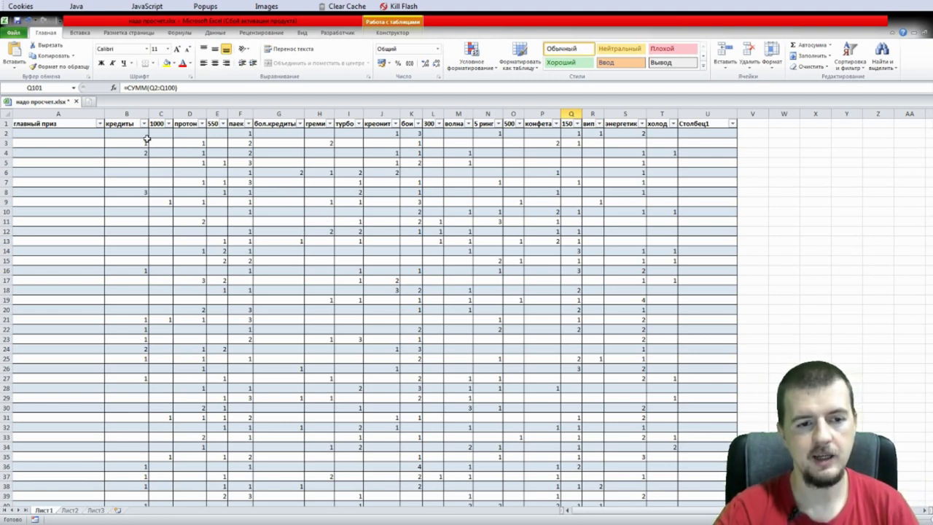
Switch to the Excel workbook and look through the prize table on Лист1 down to the ИТОГО row
{"action": "left_click", "coordinate": [340, 278]}
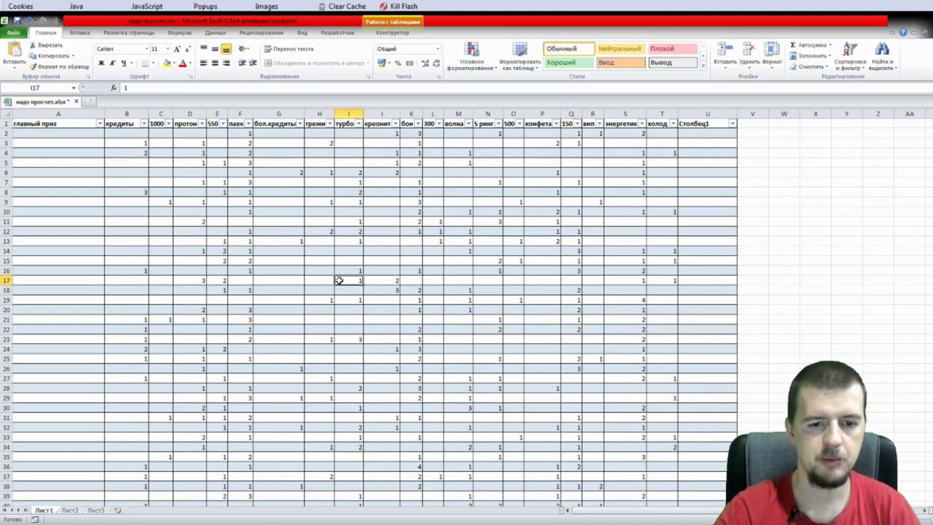
{"action": "scroll", "coordinate": [364, 283], "scroll_direction": "down", "scroll_amount": 4}
{"action": "scroll", "coordinate": [364, 283], "scroll_direction": "down", "scroll_amount": 9}
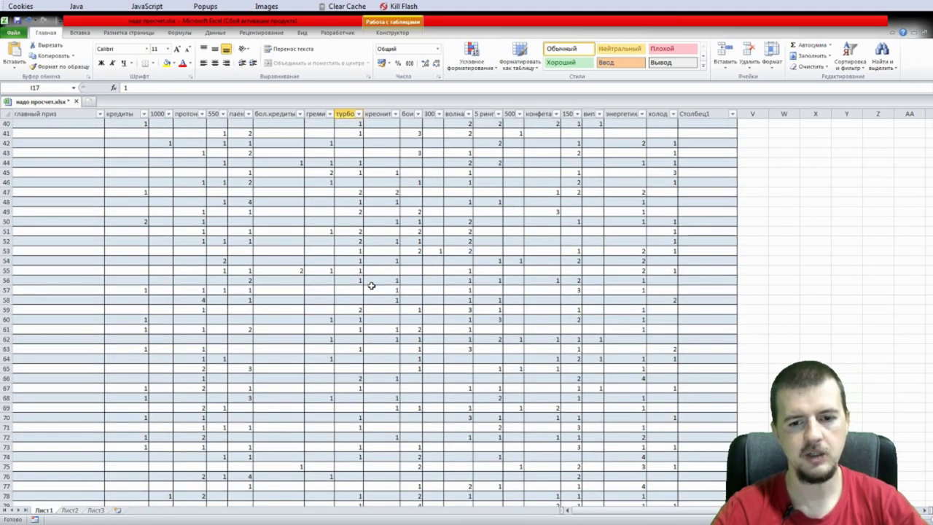
{"action": "scroll", "coordinate": [360, 293], "scroll_direction": "down", "scroll_amount": 4}
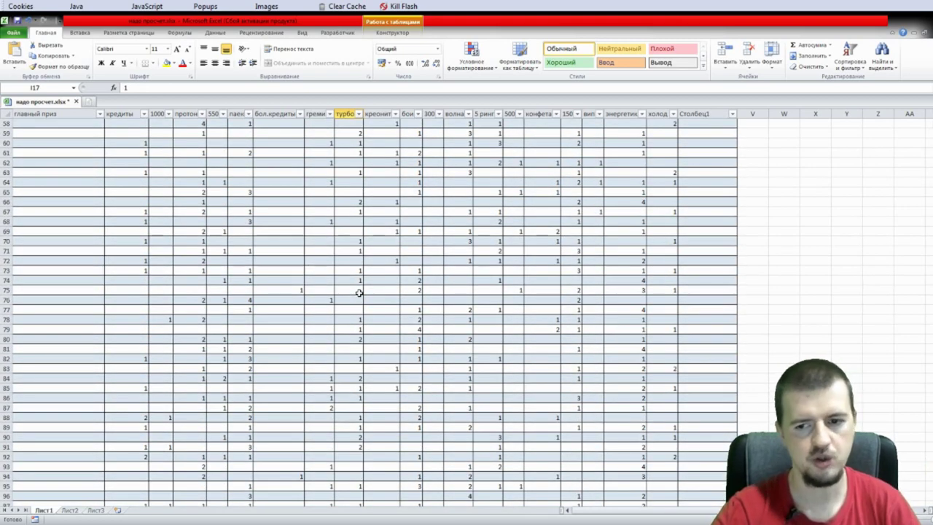
{"action": "scroll", "coordinate": [359, 293], "scroll_direction": "down", "scroll_amount": 5}
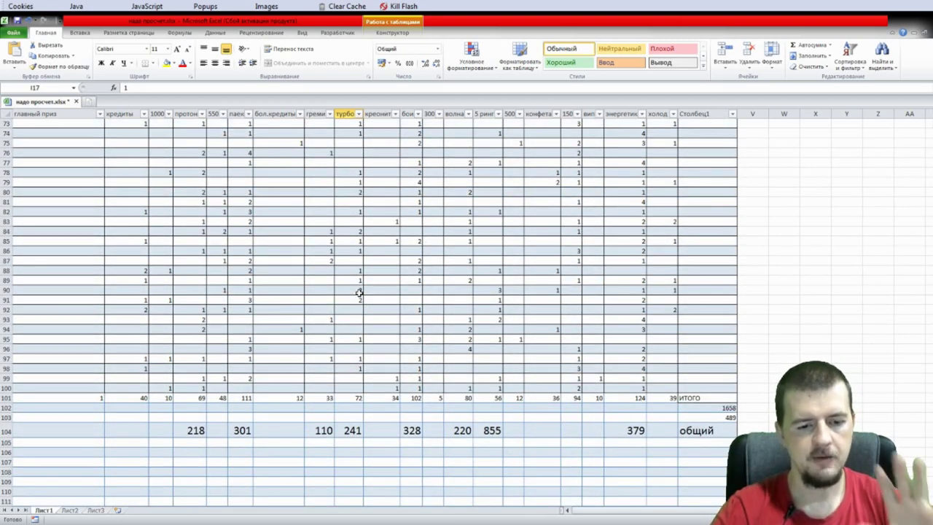
{"action": "scroll", "coordinate": [359, 293], "scroll_direction": "down", "scroll_amount": 3}
Examine the row 101 totals from the main prize through кредиты and паек to column K
{"action": "left_click", "coordinate": [91, 369]}
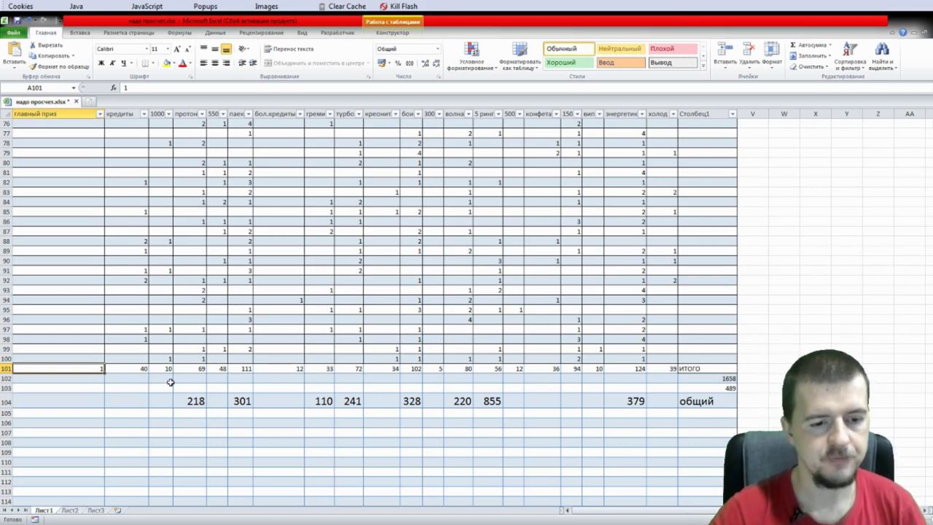
{"action": "left_click", "coordinate": [132, 370]}
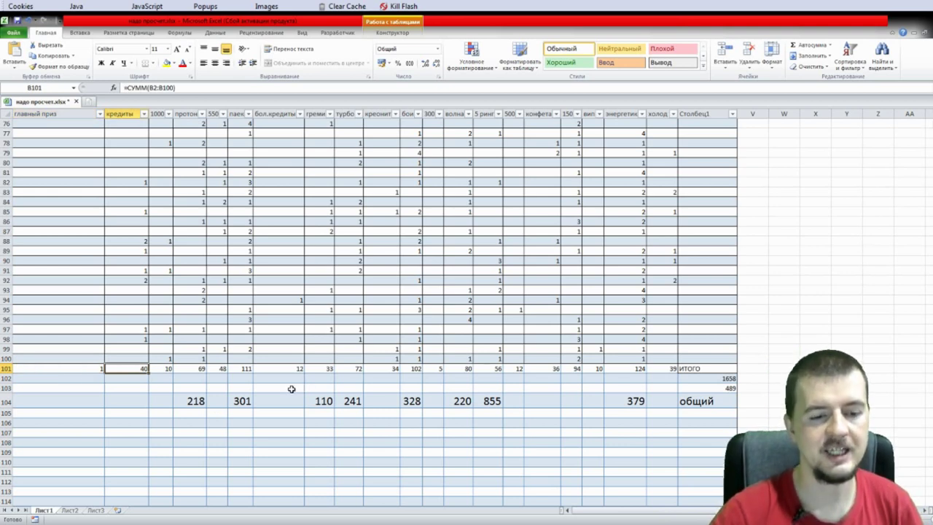
{"action": "left_click", "coordinate": [241, 370]}
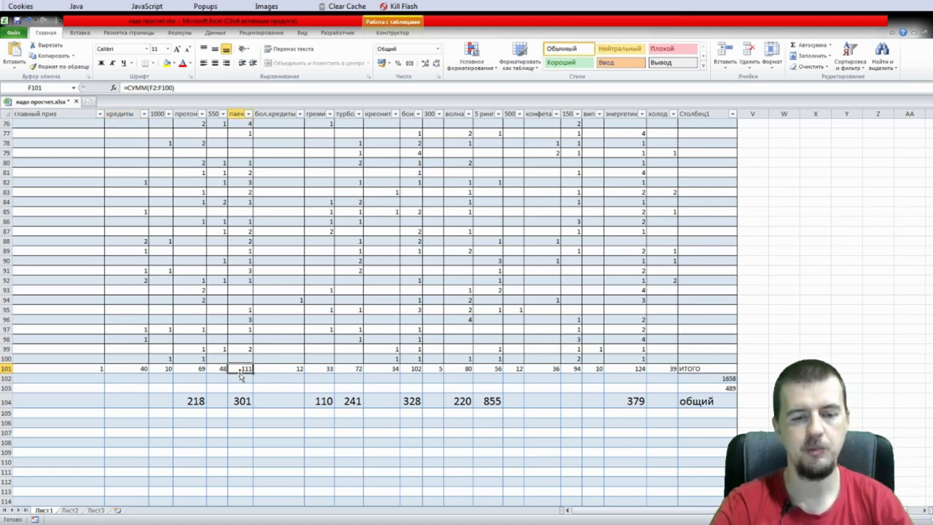
{"action": "key", "text": "Right"}
{"action": "key", "text": "Right"}
{"action": "key", "text": "Right"}
{"action": "key", "text": "Right"}
{"action": "key", "text": "Right"}
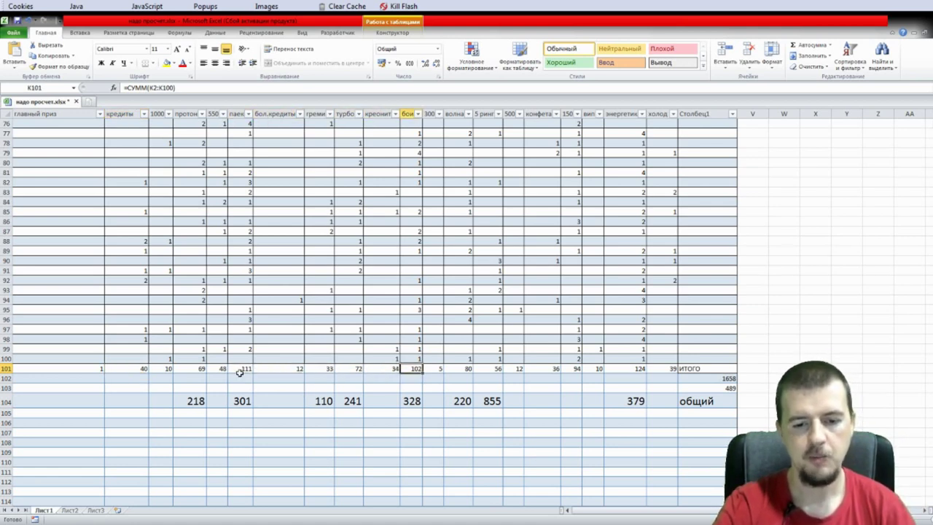
Examine the remaining row 101 totals up to энергетик, returning to the волна total
{"action": "key", "text": "Right"}
{"action": "key", "text": "Right"}
{"action": "key", "text": "Right"}
{"action": "key", "text": "Right"}
{"action": "key", "text": "Right"}
{"action": "key", "text": "Right"}
{"action": "key", "text": "Right"}
{"action": "key", "text": "Right"}
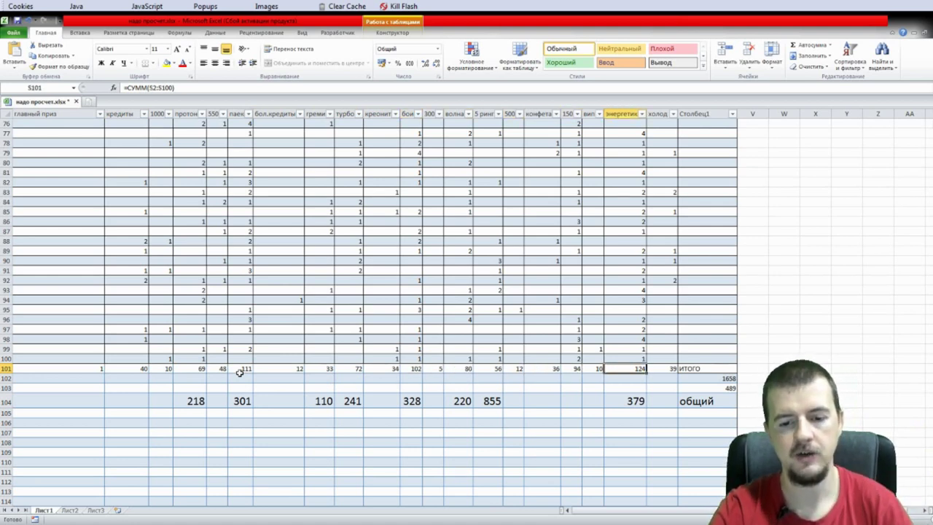
{"action": "key", "text": "Left"}
{"action": "key", "text": "Left"}
{"action": "key", "text": "Left"}
{"action": "key", "text": "Left"}
{"action": "key", "text": "Left"}
{"action": "key", "text": "Left"}
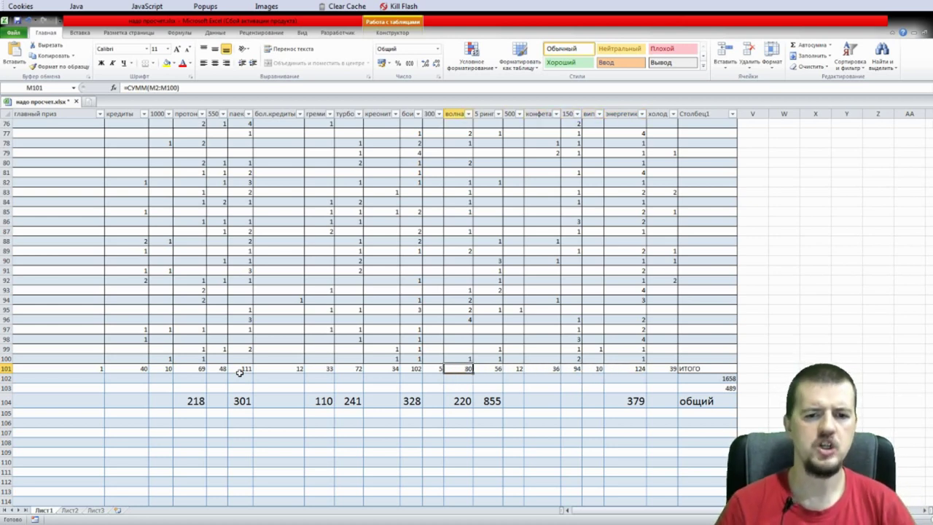
Go through the overall prize counts in row 104, from протон to энергетик
{"action": "left_click", "coordinate": [175, 404]}
{"action": "left_click", "coordinate": [241, 406]}
{"action": "left_click", "coordinate": [203, 405]}
{"action": "left_click", "coordinate": [300, 404]}
{"action": "left_click", "coordinate": [349, 404]}
{"action": "left_click", "coordinate": [407, 403]}
{"action": "left_click", "coordinate": [450, 402]}
{"action": "left_click", "coordinate": [487, 403]}
{"action": "left_click", "coordinate": [624, 399]}
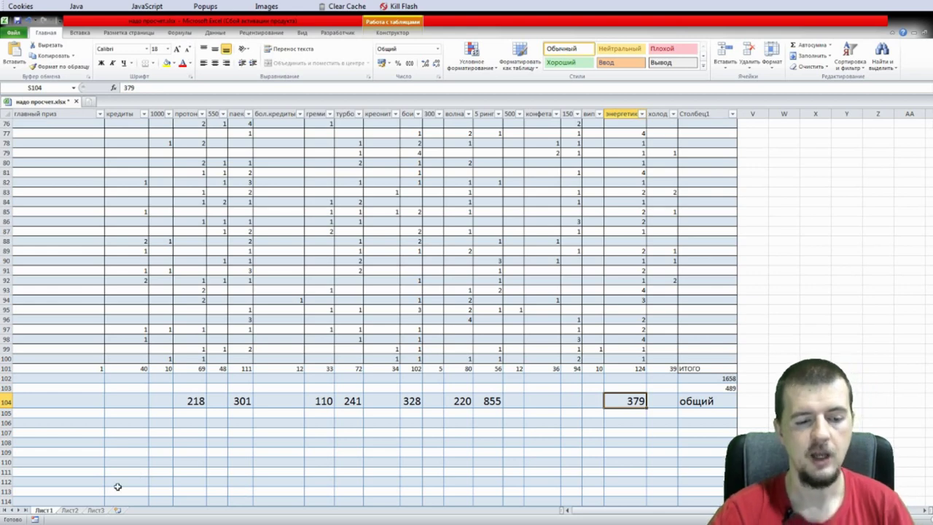
Open Лист2 and examine the prize shares in its pie chart, including the паек slice
{"action": "left_click", "coordinate": [71, 511]}
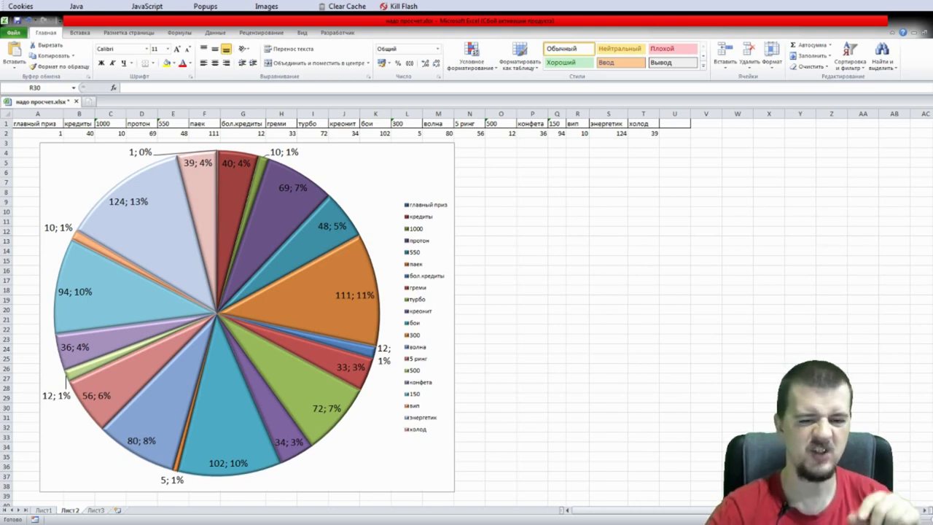
{"action": "left_click", "coordinate": [577, 407]}
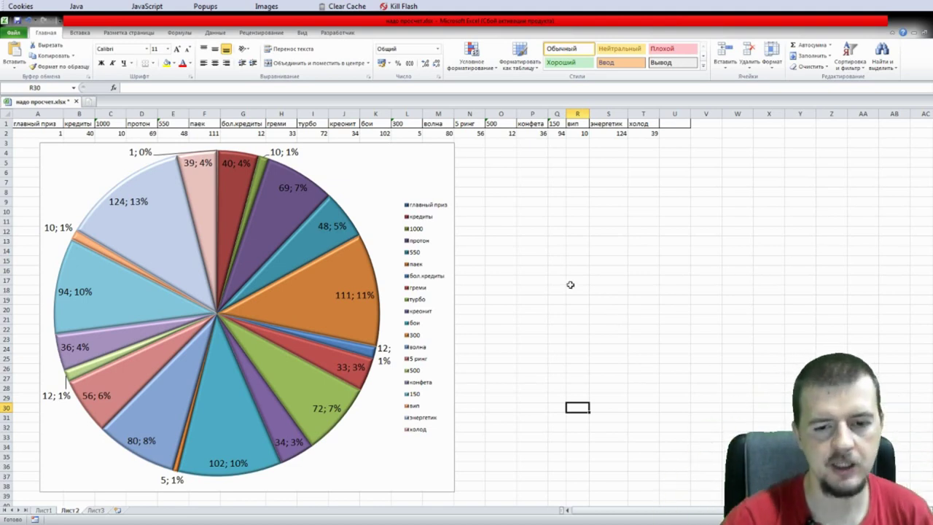
{"action": "left_click", "coordinate": [346, 299]}
{"action": "left_click", "coordinate": [345, 300]}
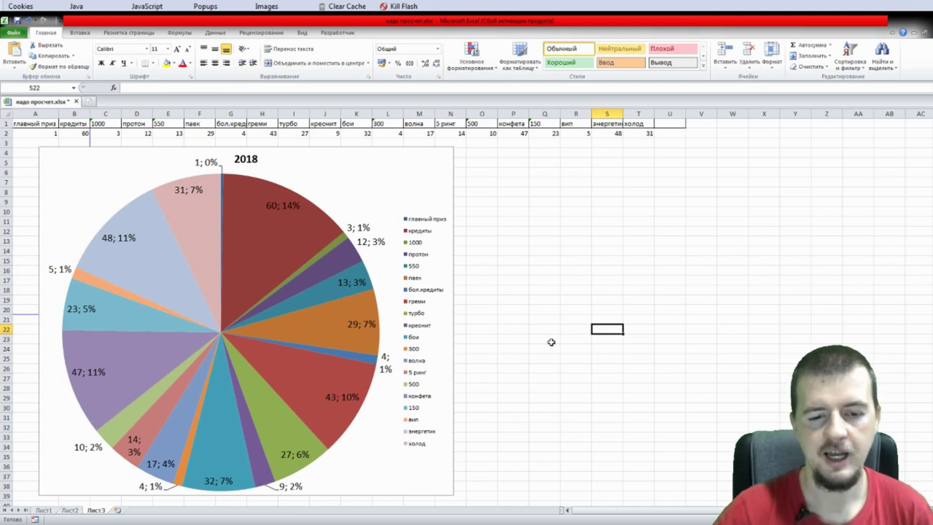
Compare the 2018 prize pie chart on Лист3 with the pie chart on Лист2
{"action": "left_click", "coordinate": [271, 239]}
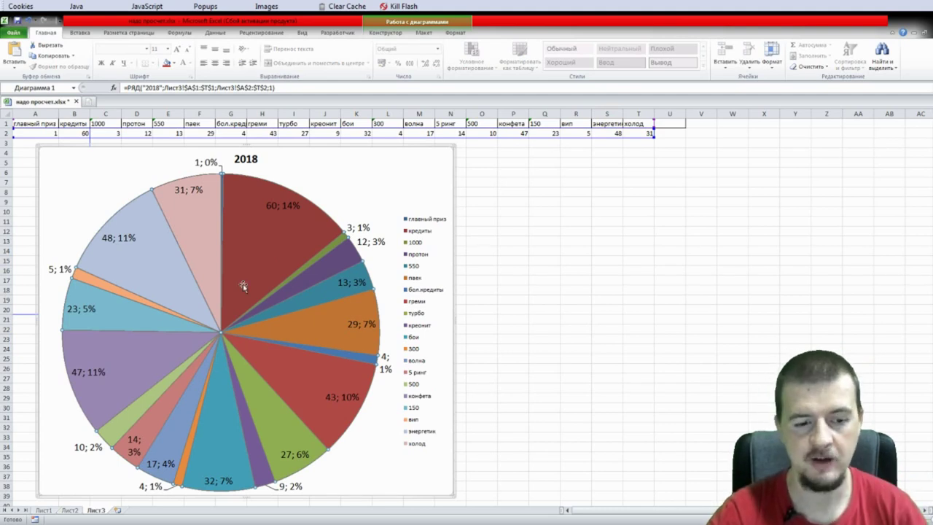
{"action": "left_click", "coordinate": [70, 512]}
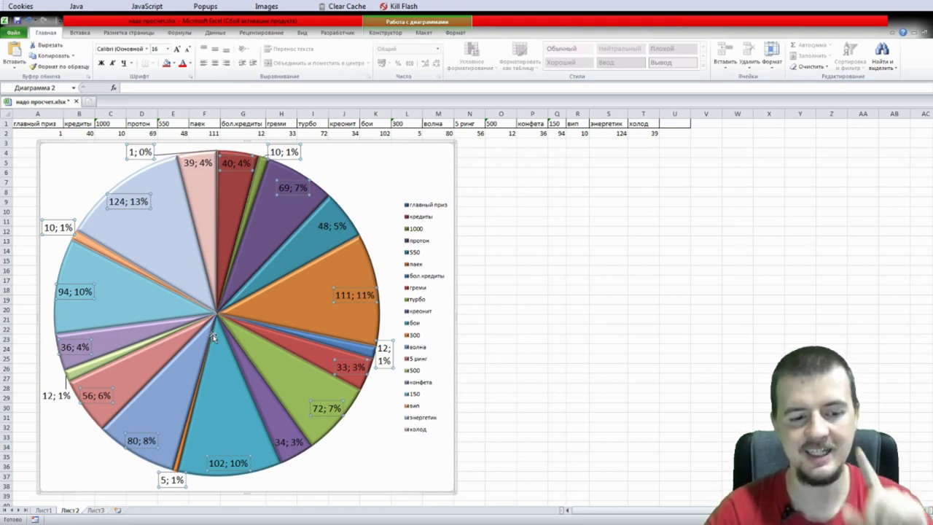
{"action": "left_click", "coordinate": [95, 510]}
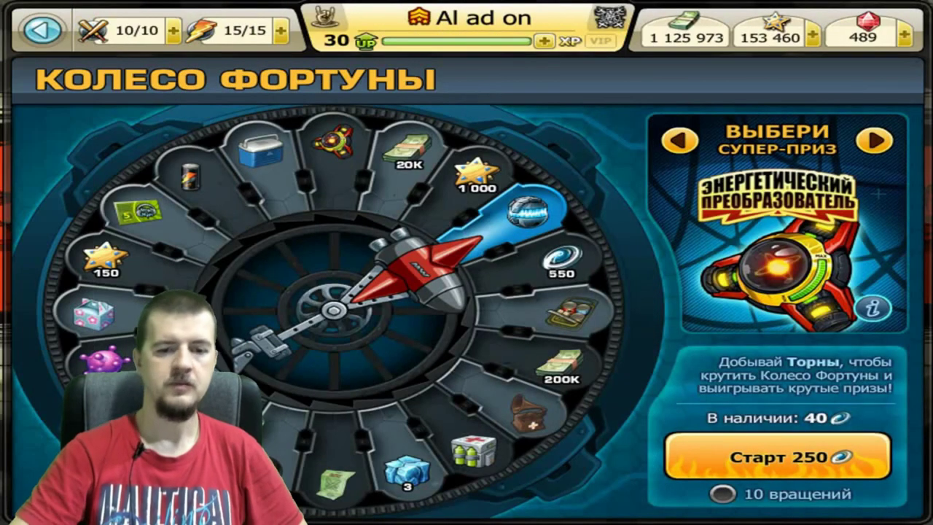
Switch to the game, open the character's inventory page, and view the expanded item shelf before collapsing it
{"action": "mouse_move", "coordinate": [42, 30]}
{"action": "left_click", "coordinate": [22, 44]}
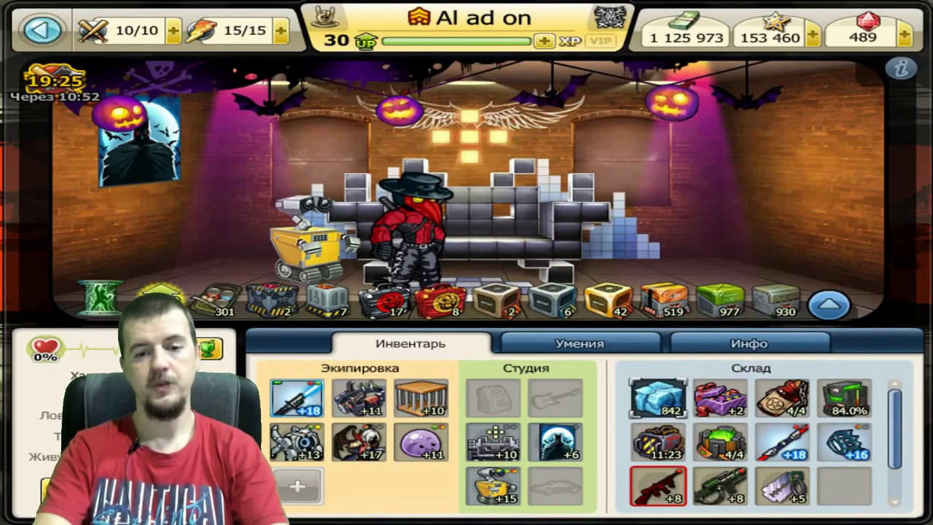
{"action": "left_click", "coordinate": [827, 305]}
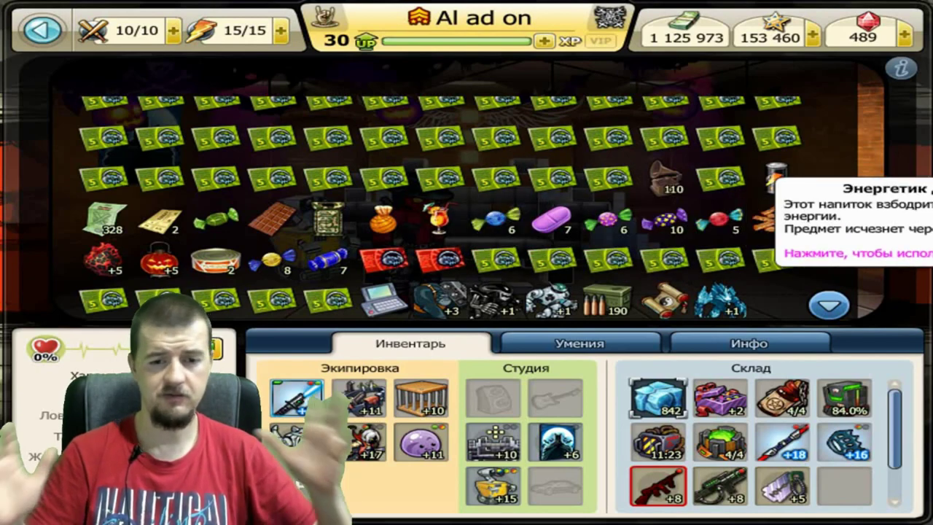
{"action": "left_click", "coordinate": [828, 306]}
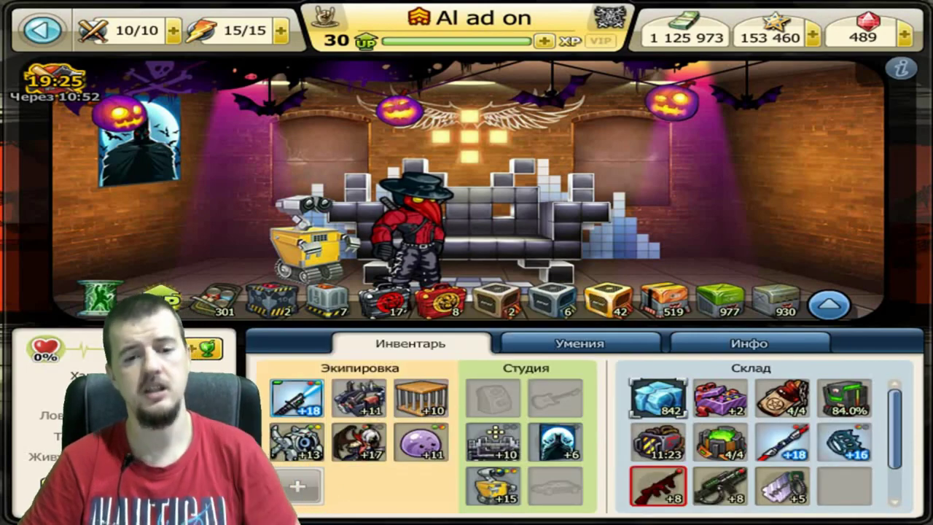
View the Полигон and expeditions pages, ending on the mech's hangar
{"action": "left_click", "coordinate": [44, 188]}
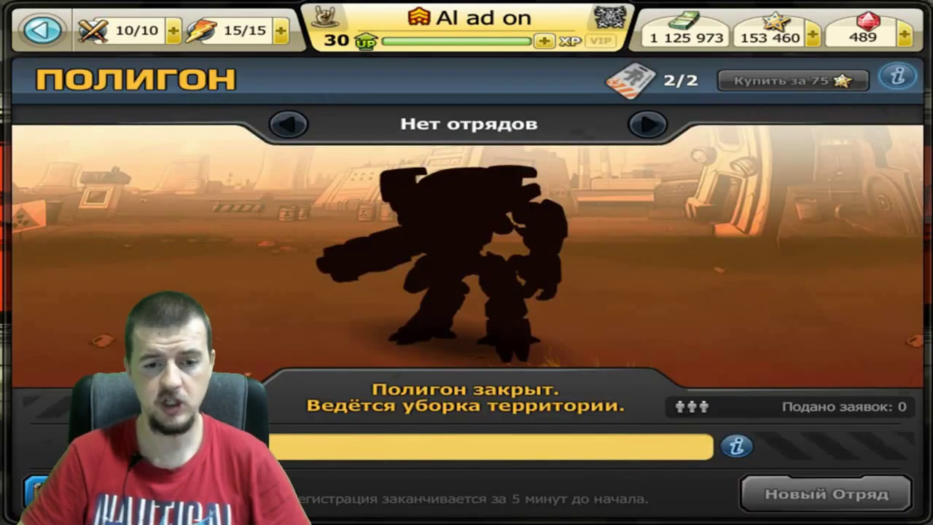
{"action": "left_click", "coordinate": [40, 217]}
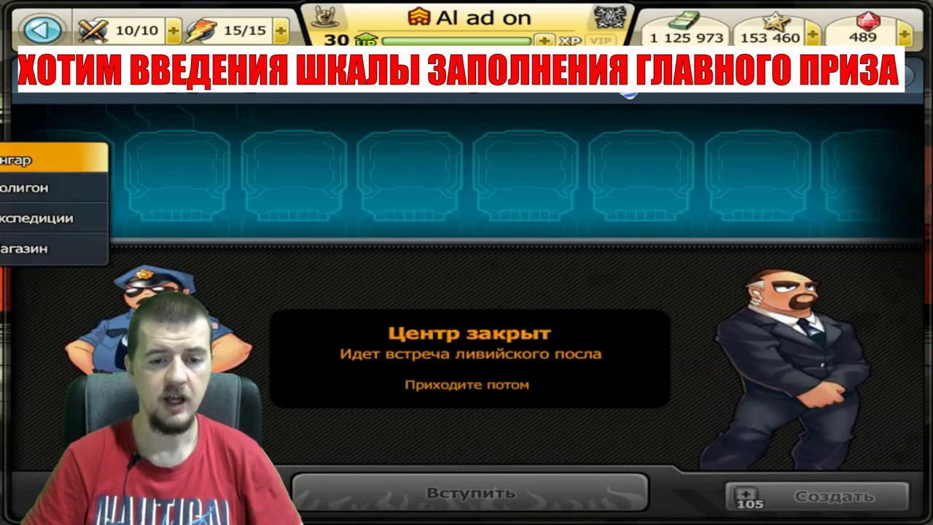
{"action": "left_click", "coordinate": [44, 158]}
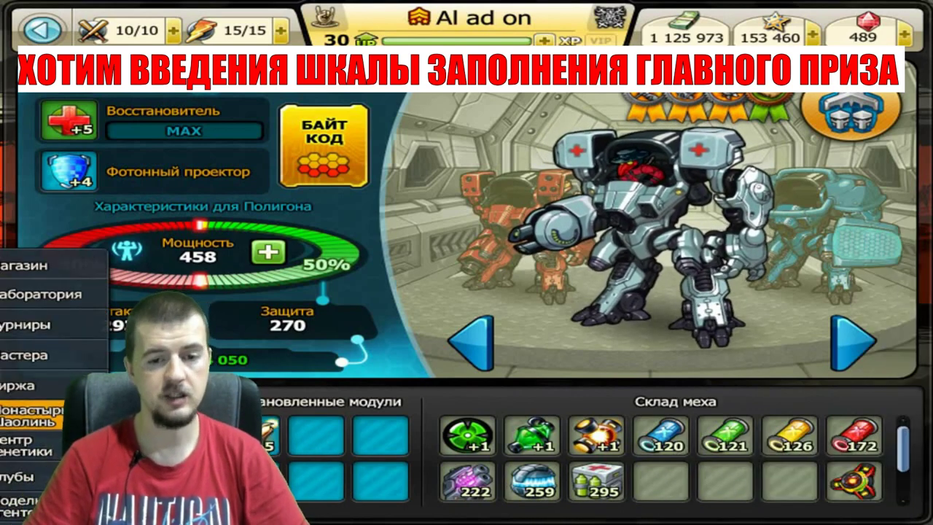
View the Shaolin monastery and genetics centre pages, ending on the clubs page
{"action": "left_click", "coordinate": [40, 413]}
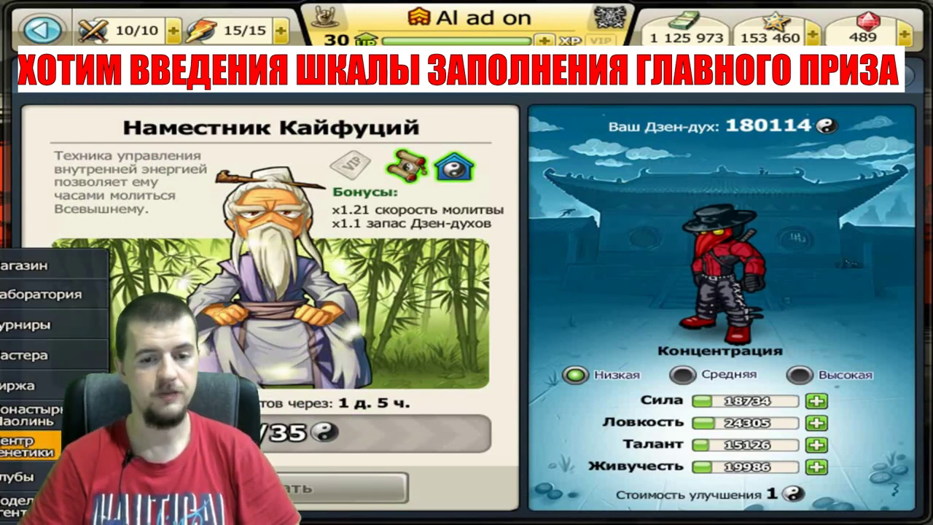
{"action": "left_click", "coordinate": [29, 442]}
{"action": "mouse_move", "coordinate": [29, 413]}
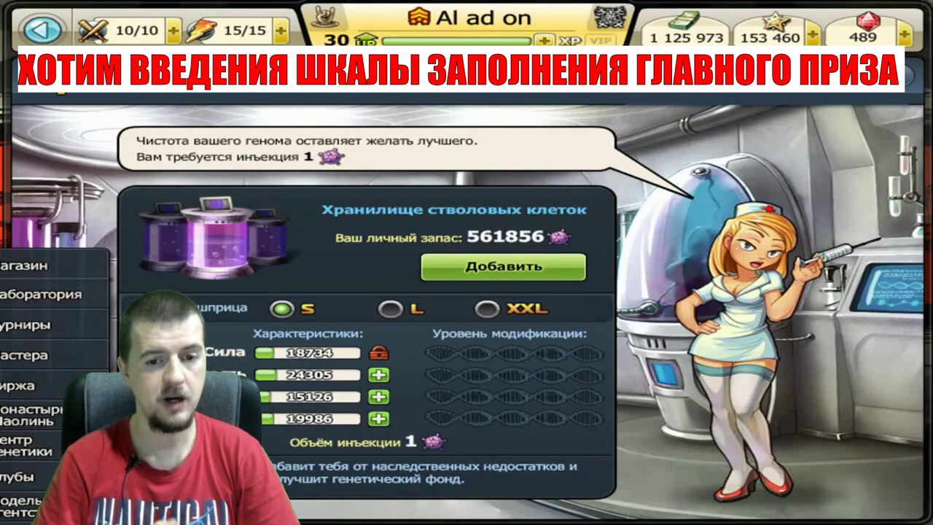
{"action": "left_click", "coordinate": [22, 475]}
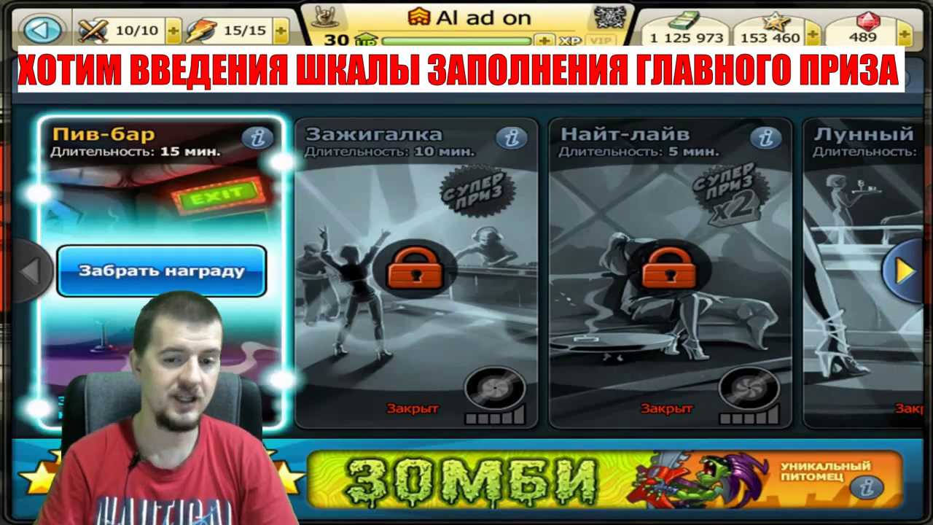